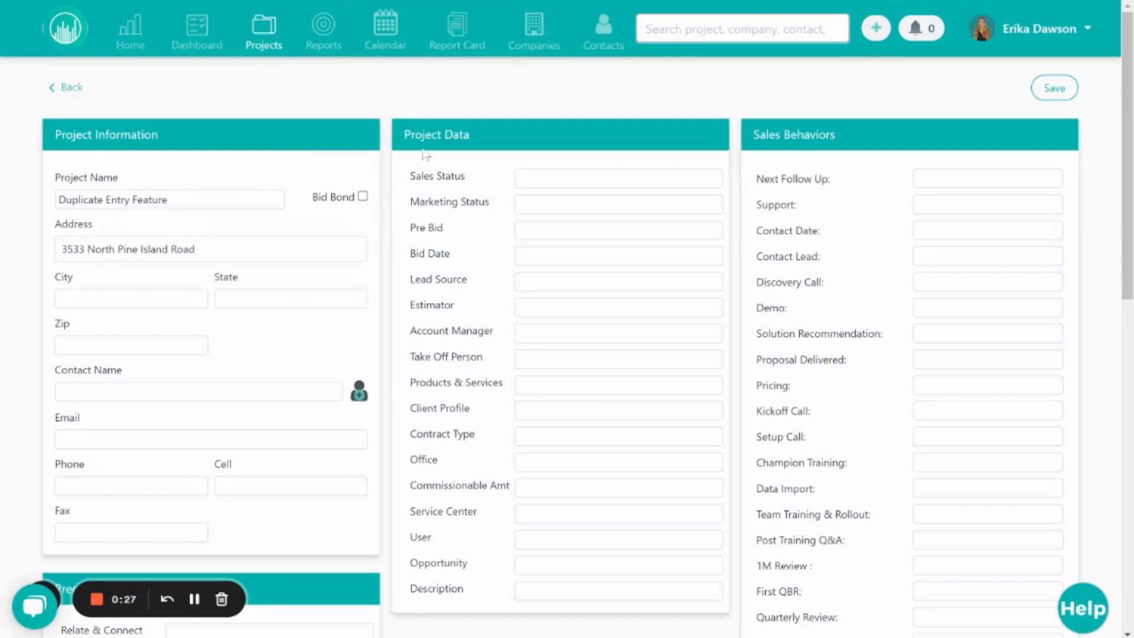
# Step: Try to save the project "Duplicate Entry Feature" and decline creating a duplicate
pyautogui.click(1044, 95)
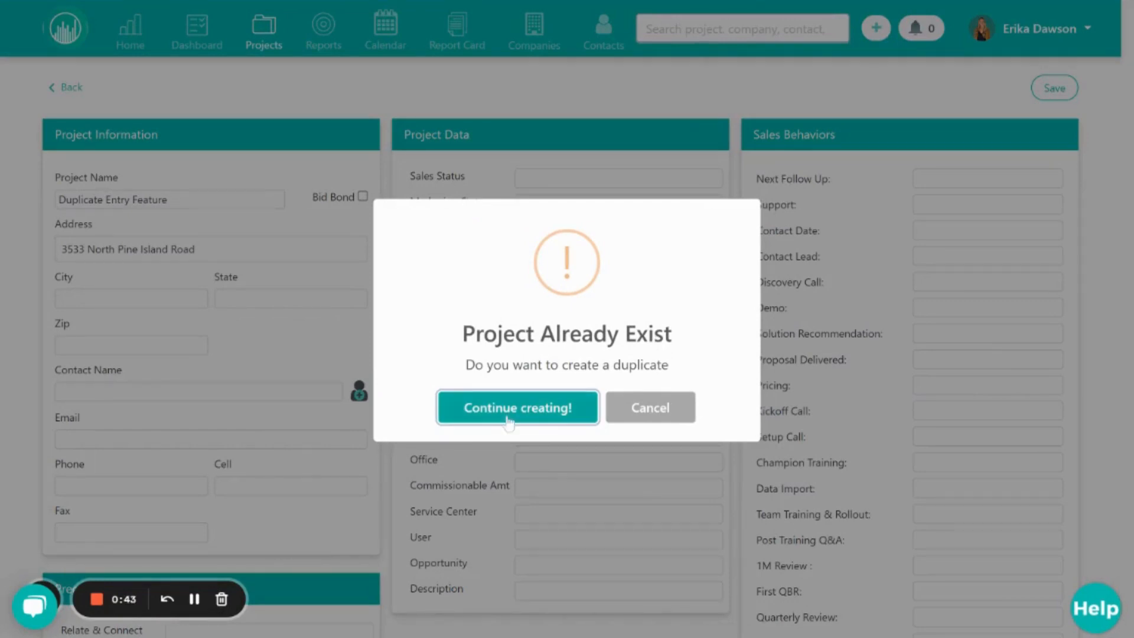
pyautogui.click(636, 416)
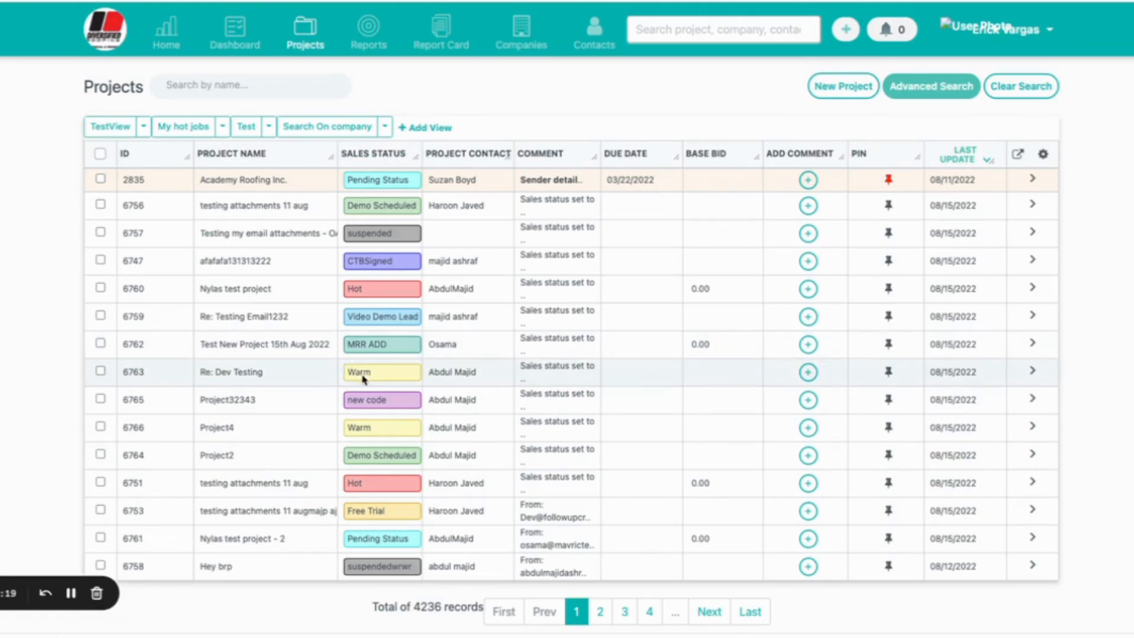
# Step: Open the Sales Status codes under Project Data in the company settings
pyautogui.click(1001, 31)
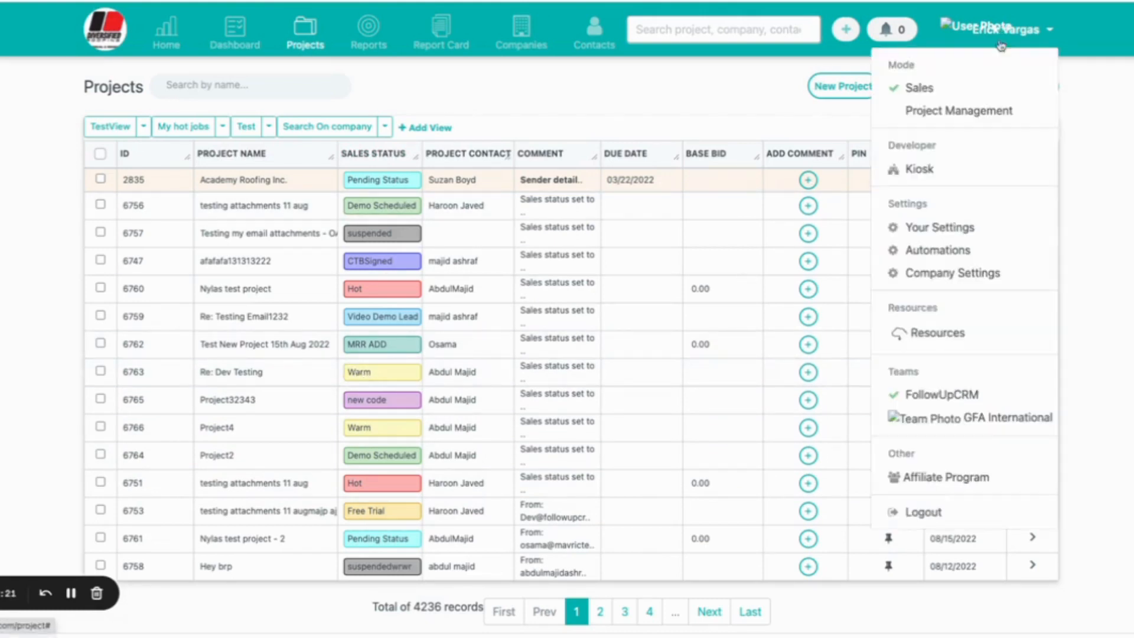
pyautogui.click(957, 274)
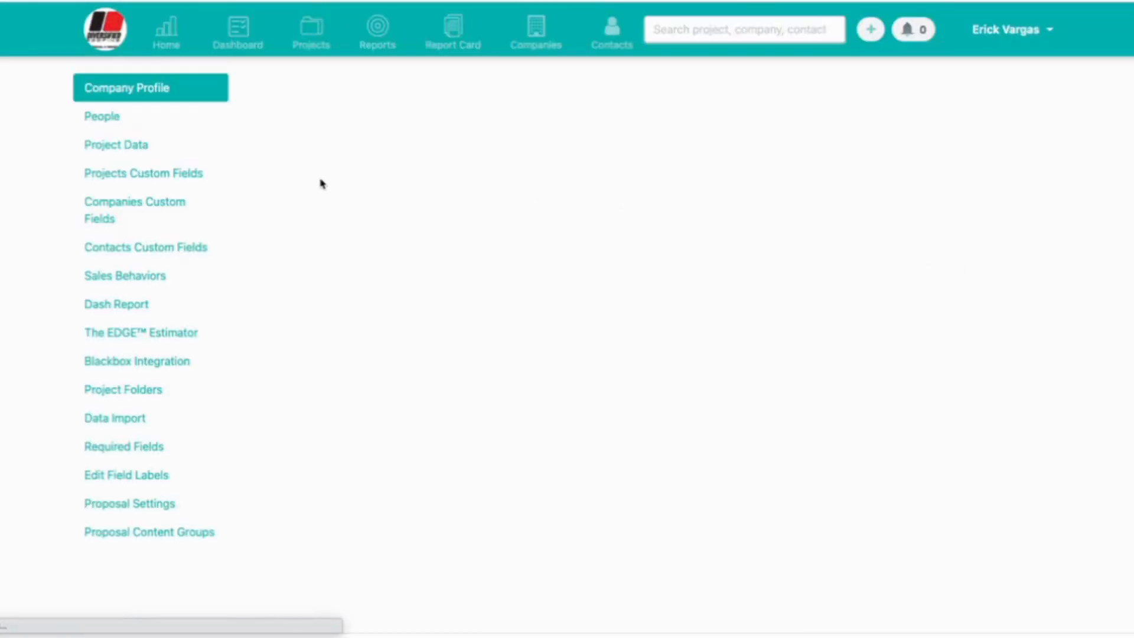
pyautogui.click(107, 148)
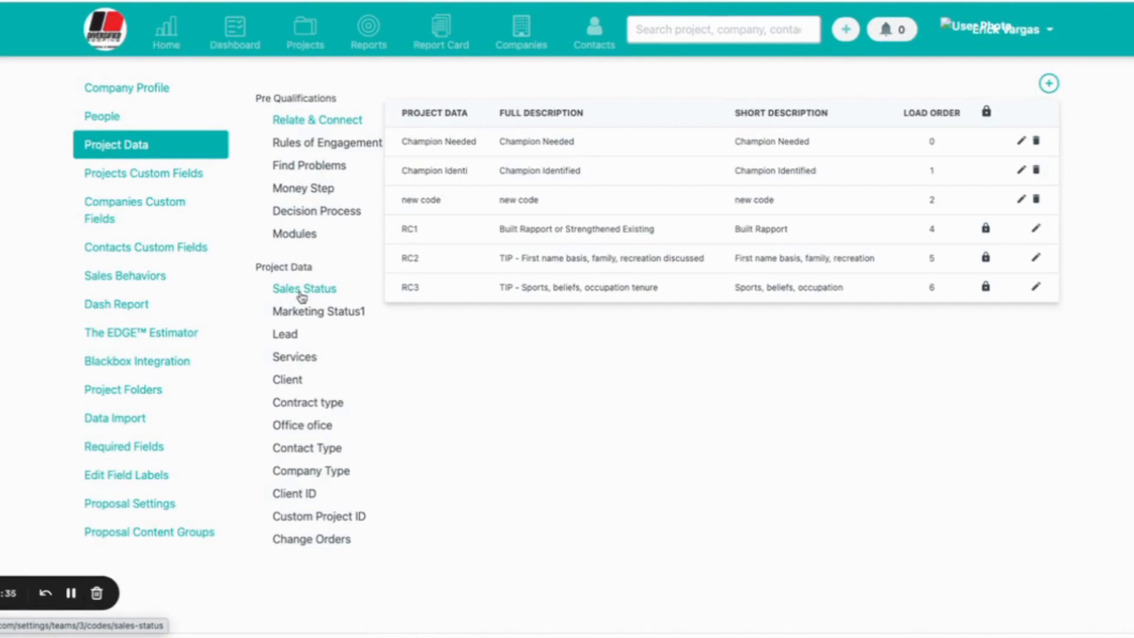
pyautogui.click(302, 289)
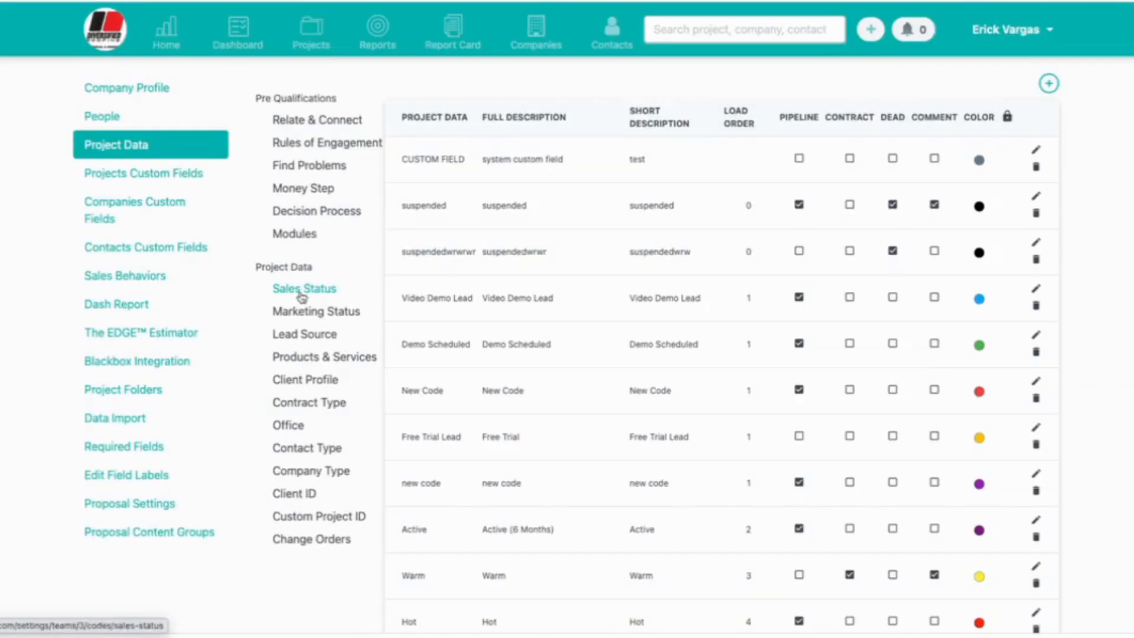
# Step: Change the color of the Warm sales status to orange and save it
pyautogui.scroll(-1, 768, 490)
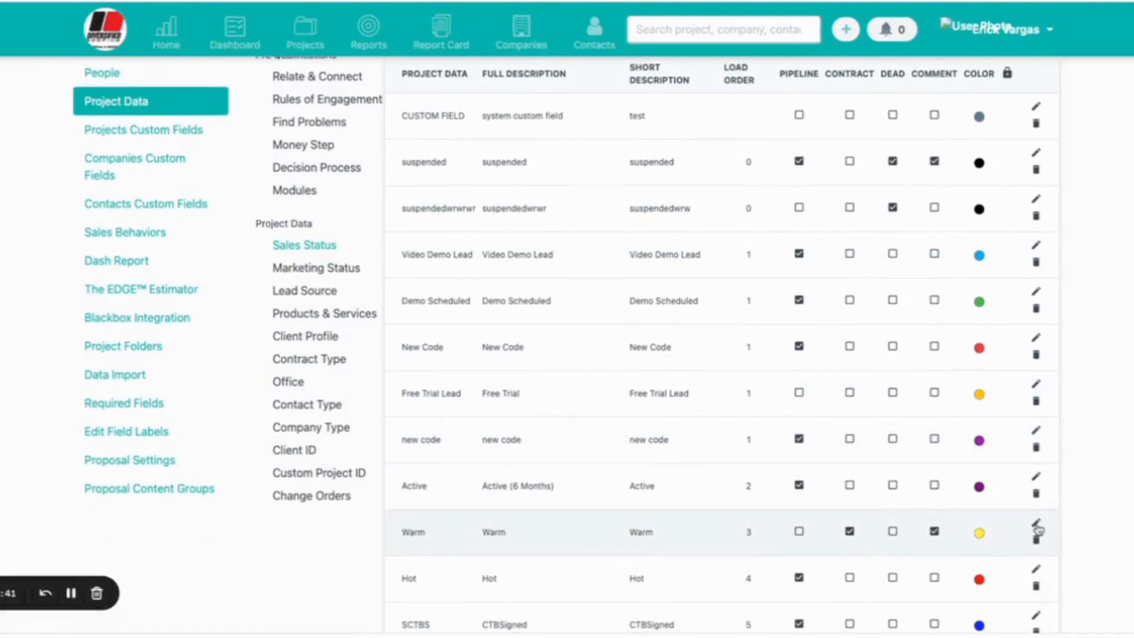
pyautogui.click(1036, 527)
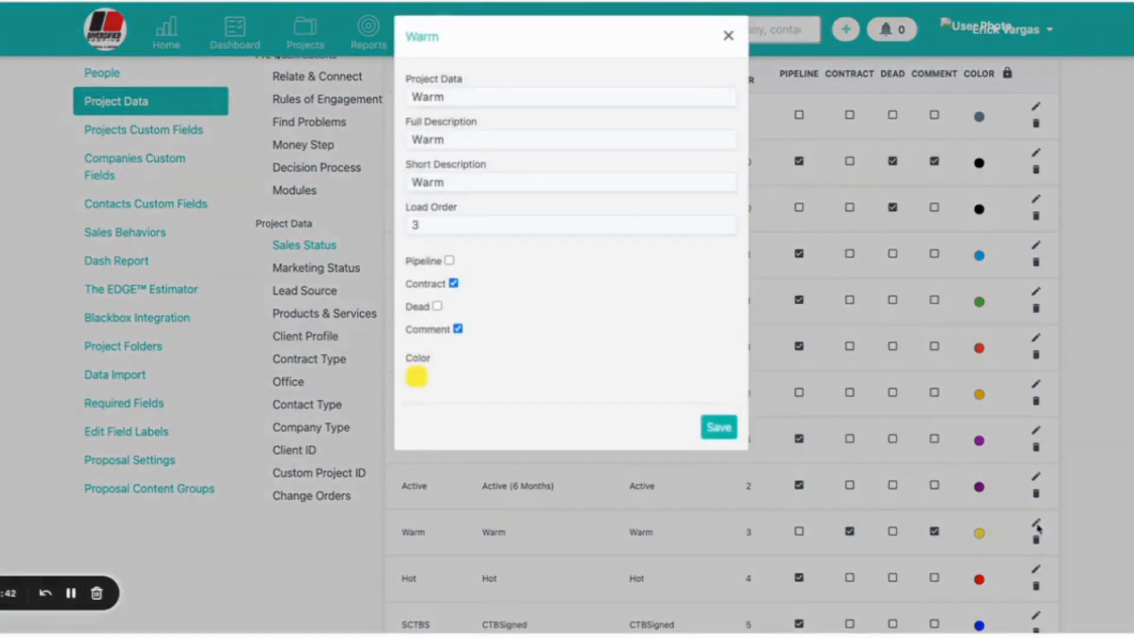
pyautogui.click(423, 386)
pyautogui.click(451, 501)
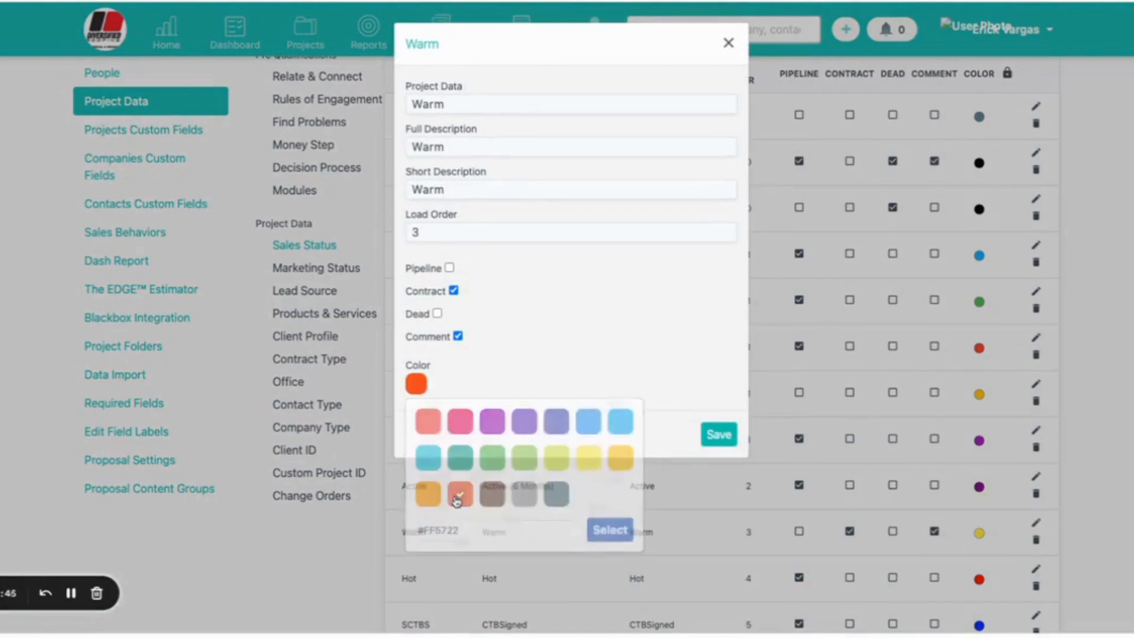
pyautogui.click(417, 383)
pyautogui.click(428, 494)
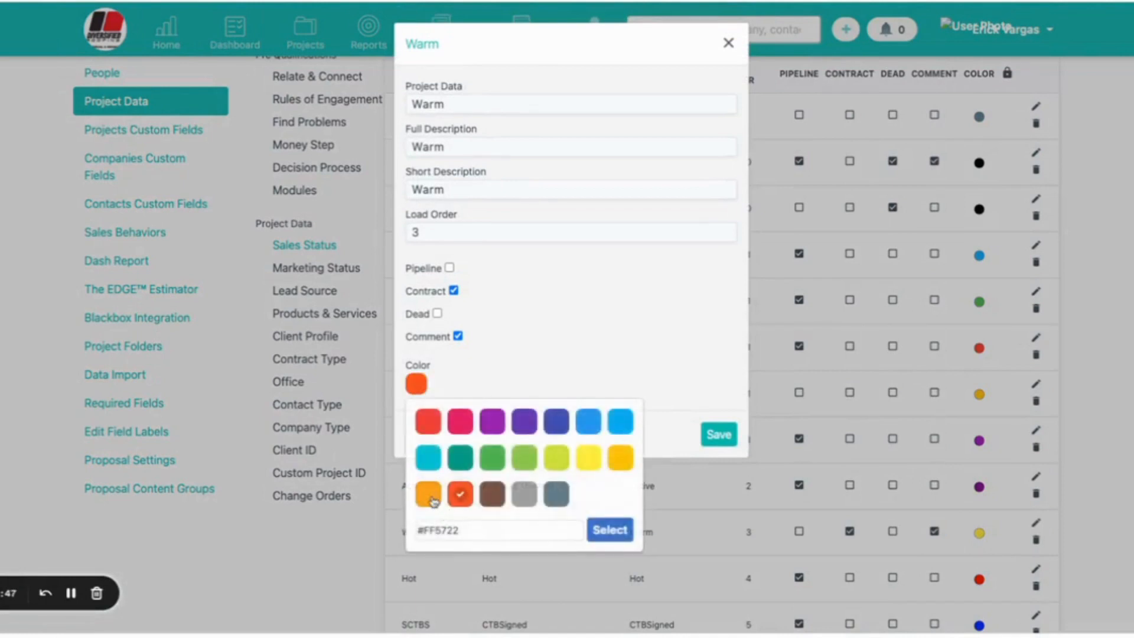
pyautogui.click(623, 523)
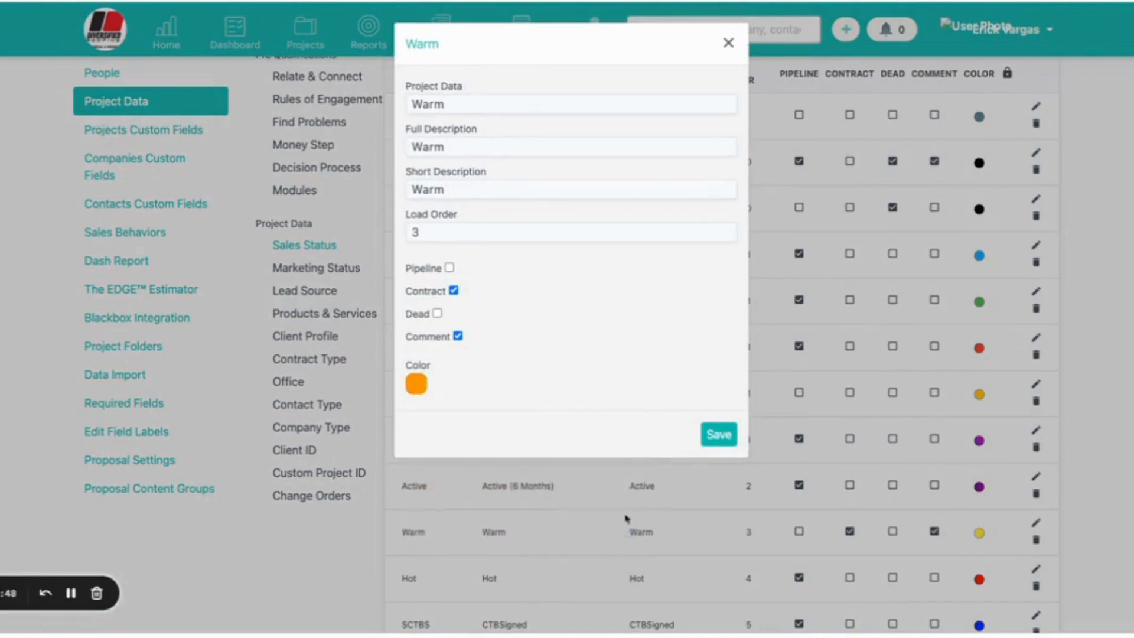
pyautogui.click(718, 440)
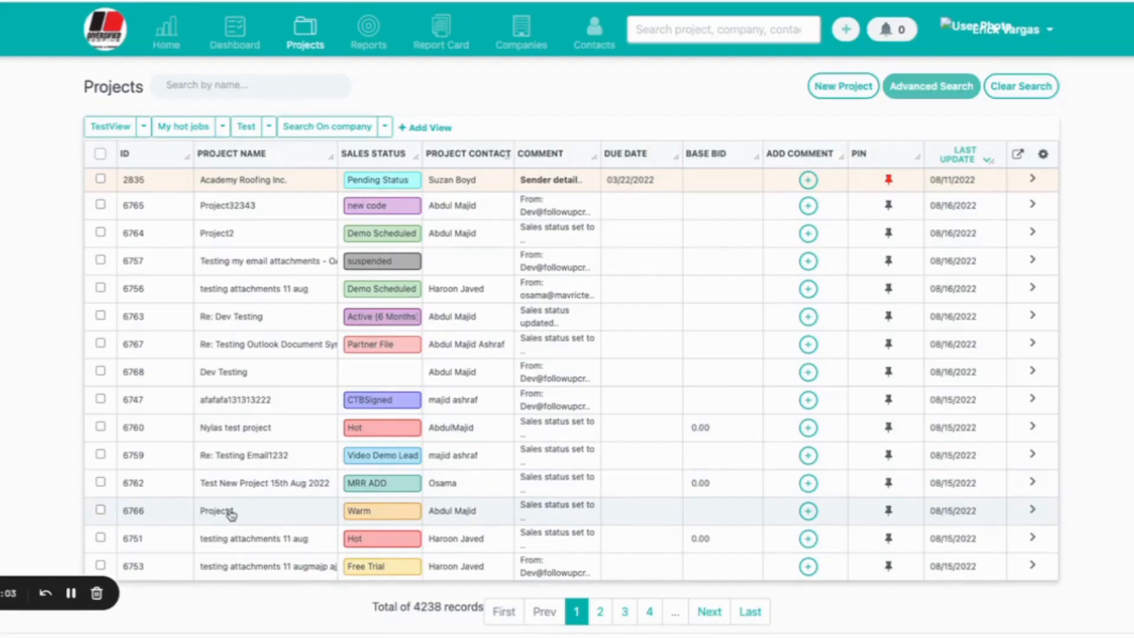
# Step: View the Warm sales status color in the Project4 record, then leave the record for the home page without saving
pyautogui.click(334, 510)
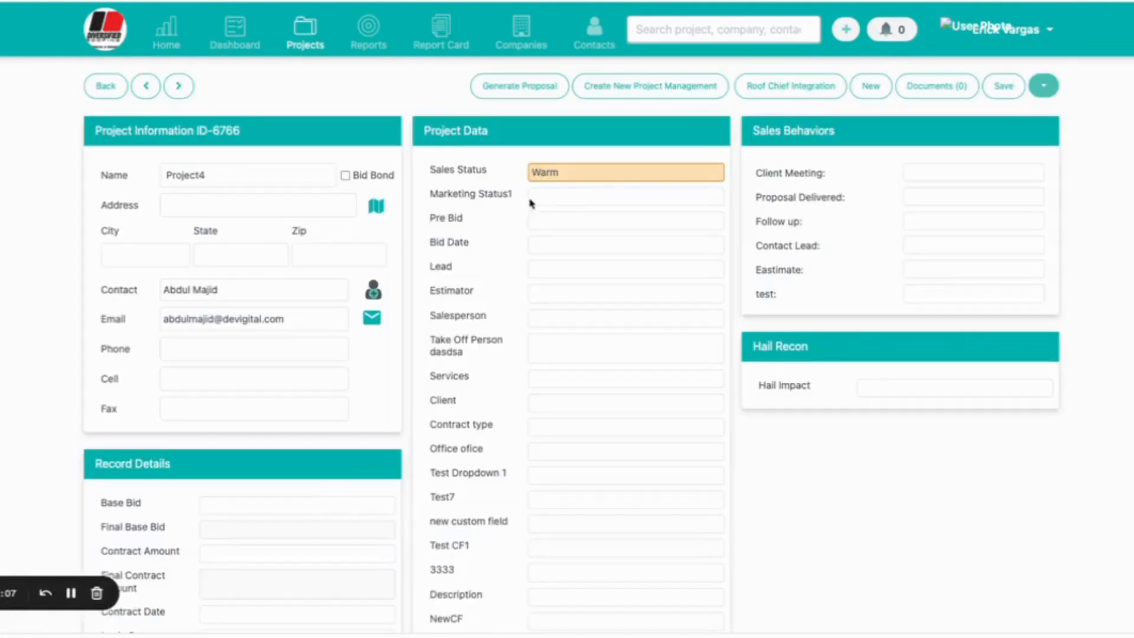
pyautogui.click(169, 45)
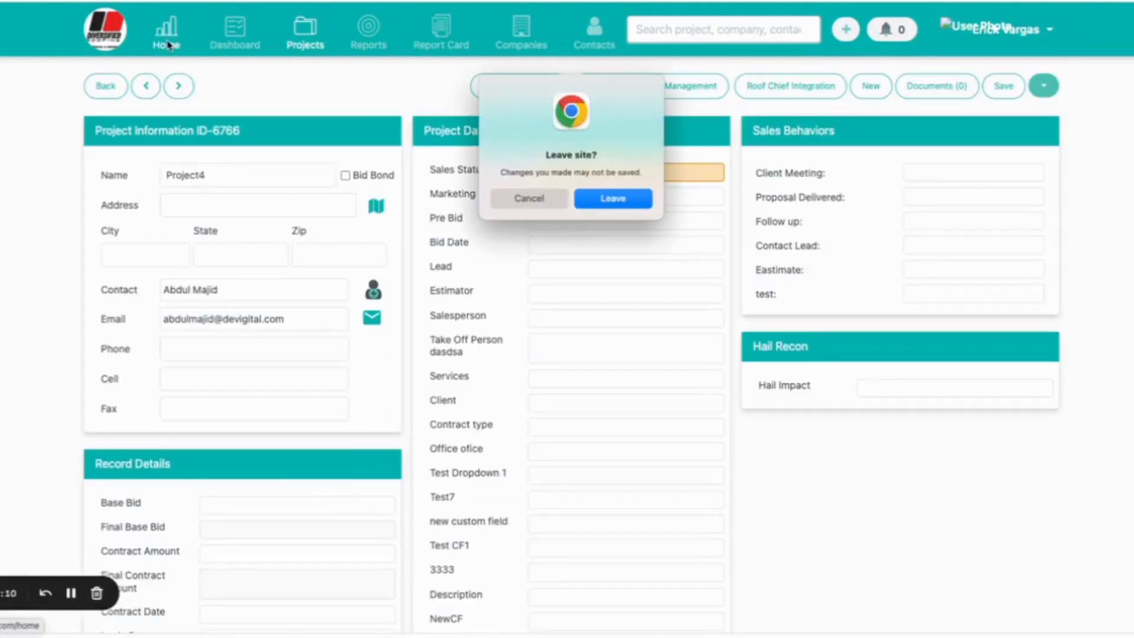
pyautogui.click(620, 203)
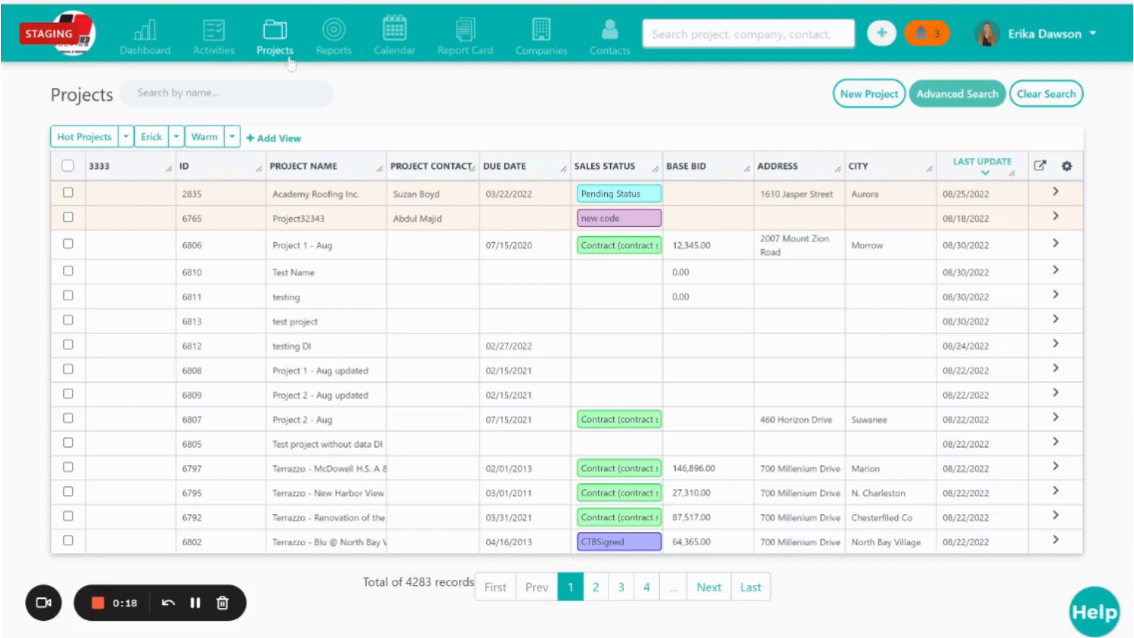
# Step: Filter the projects list with the saved Warm view and check the total number of records
pyautogui.click(84, 137)
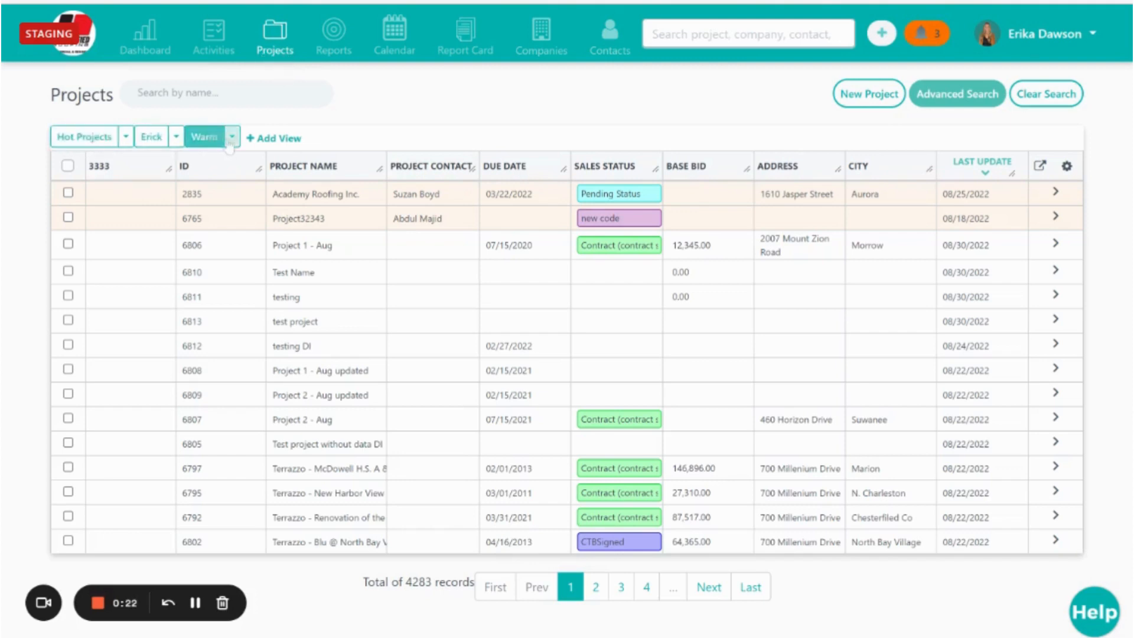
pyautogui.click(204, 136)
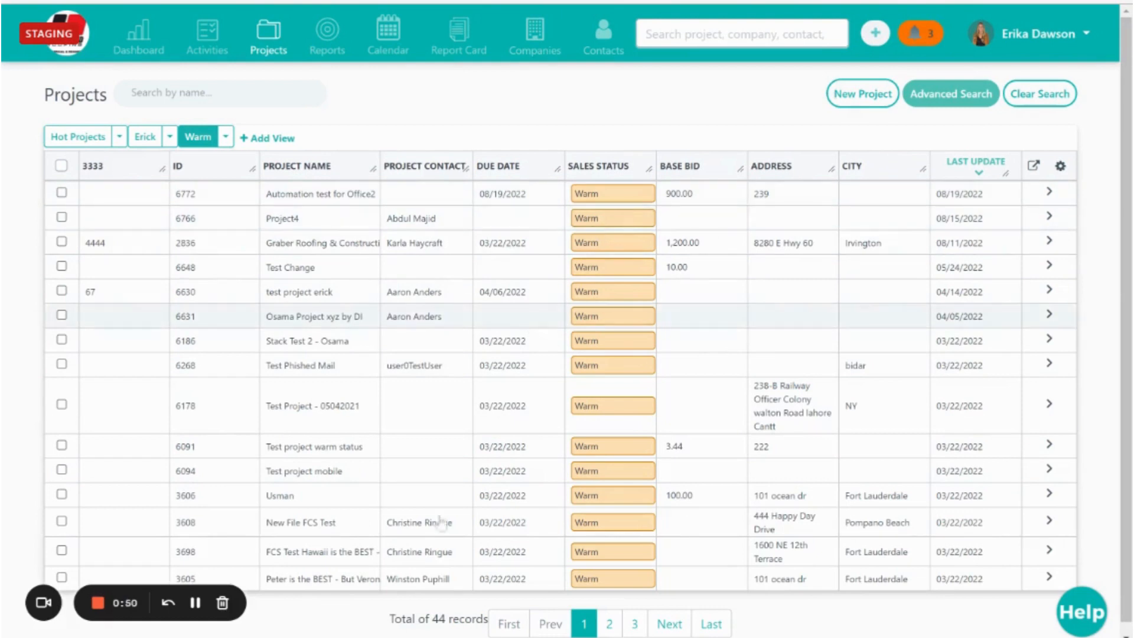
pyautogui.moveTo(389, 618)
pyautogui.mouseDown()
pyautogui.moveTo(489, 618)
pyautogui.moveTo(389, 620)
pyautogui.mouseUp()
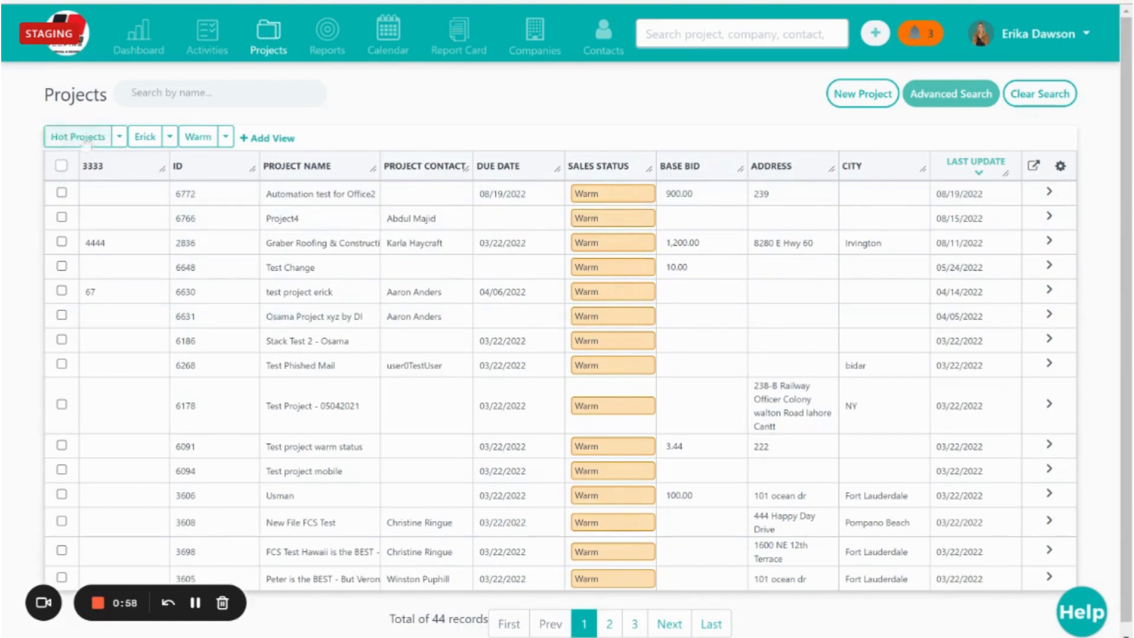
# Step: Select all projects in the Warm view, including those beyond the current page
pyautogui.click(64, 137)
pyautogui.click(62, 165)
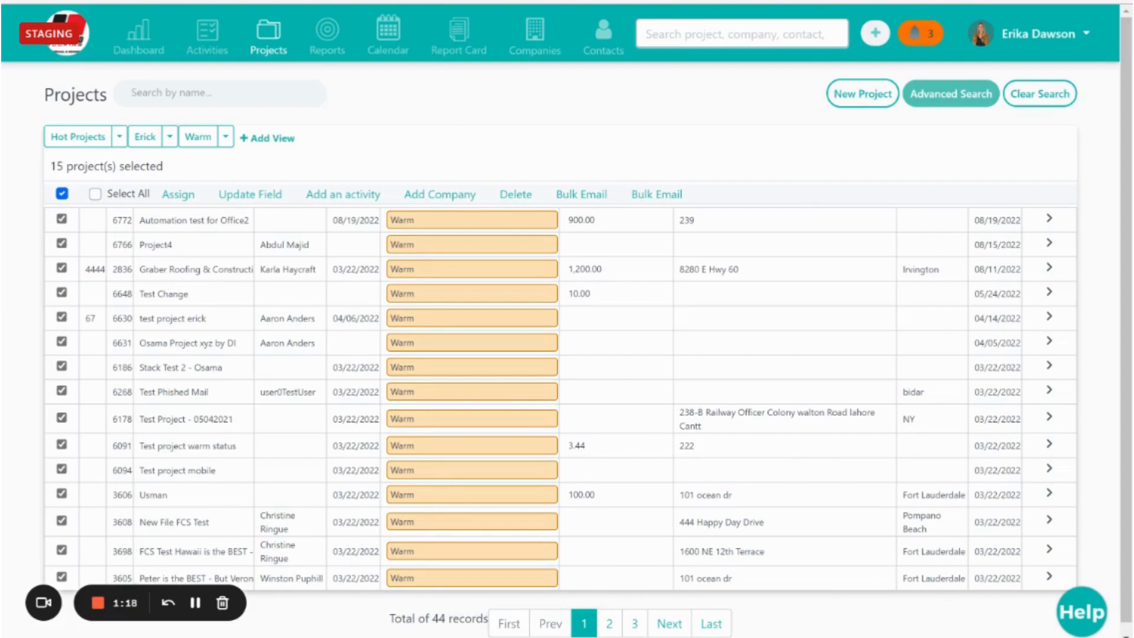
pyautogui.click(95, 195)
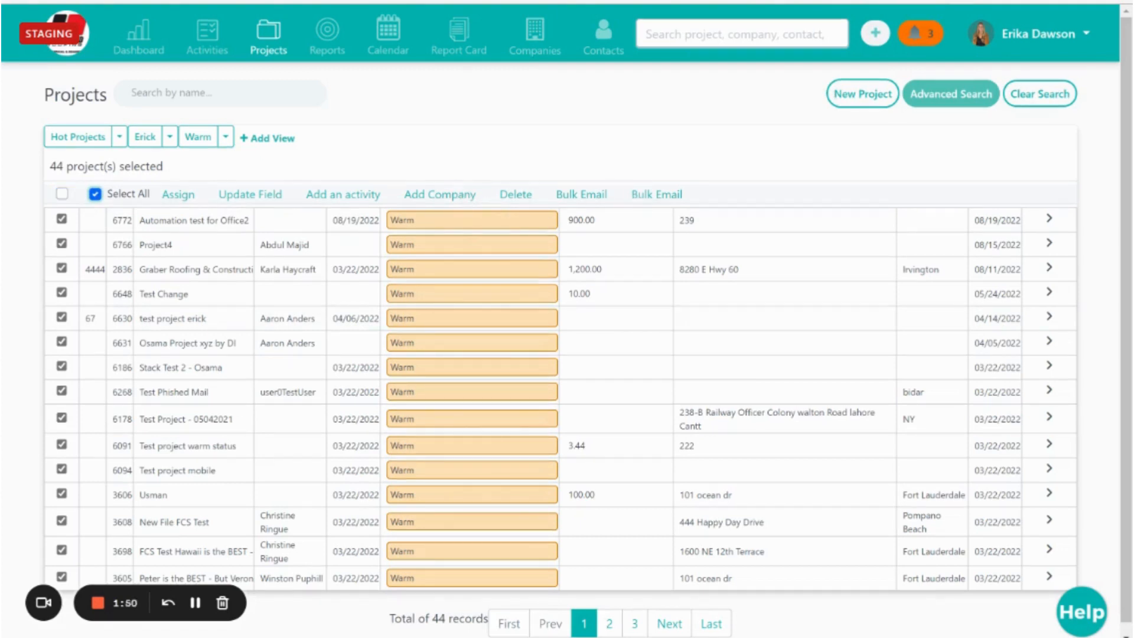
# Step: Start a bulk email to the selected projects' contacts and choose the Check in template
pyautogui.click(643, 197)
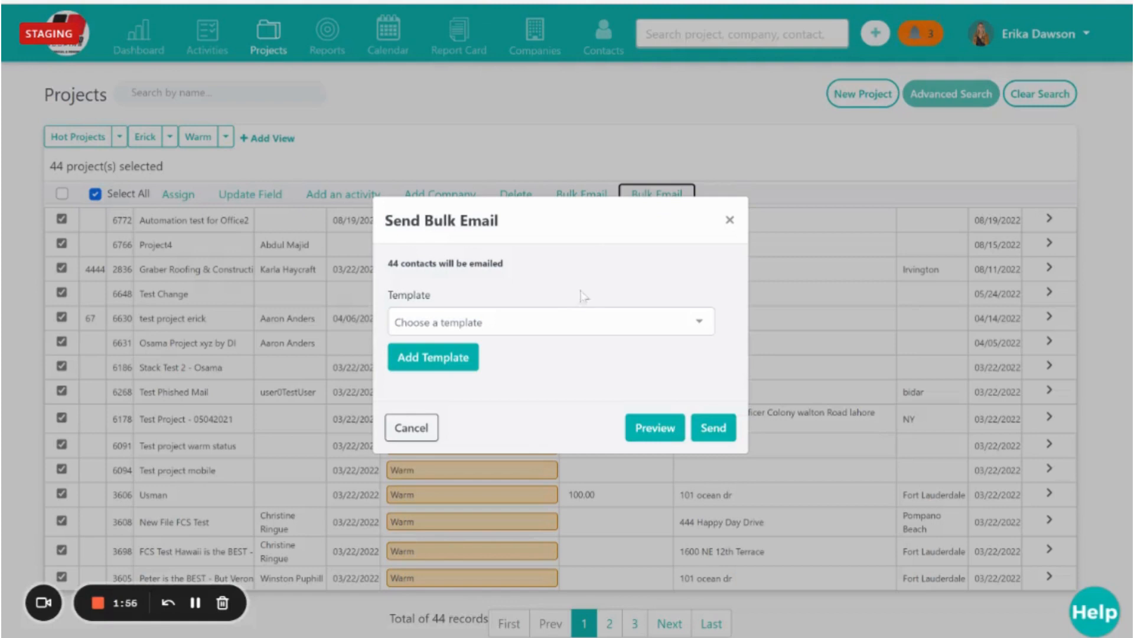
pyautogui.click(698, 326)
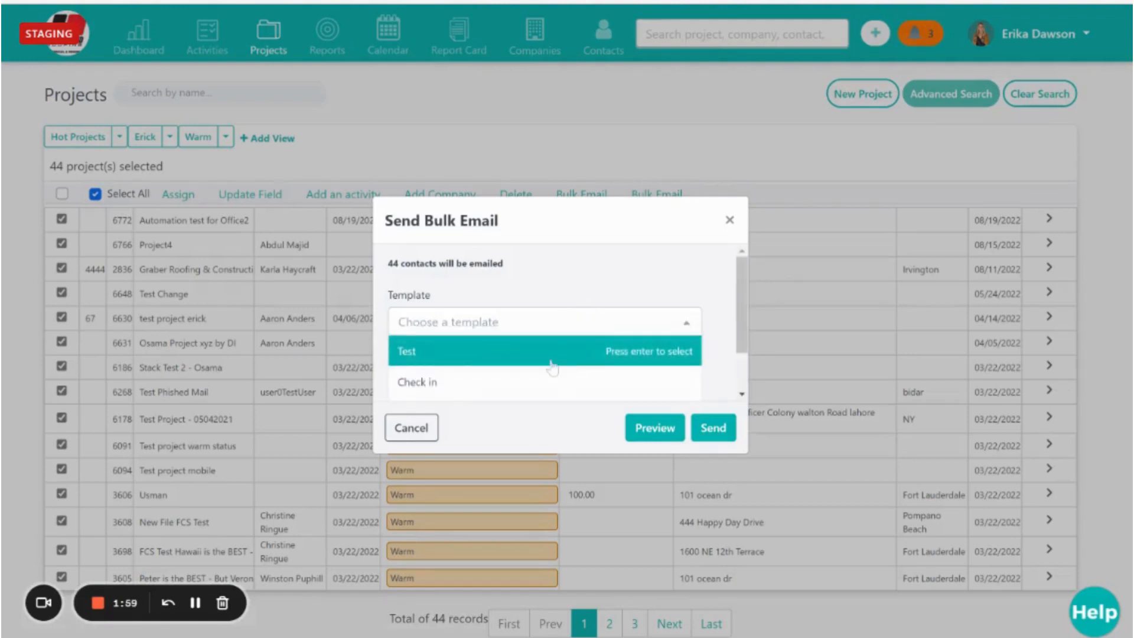
pyautogui.scroll(-2, 551, 365)
pyautogui.scroll(2, 552, 367)
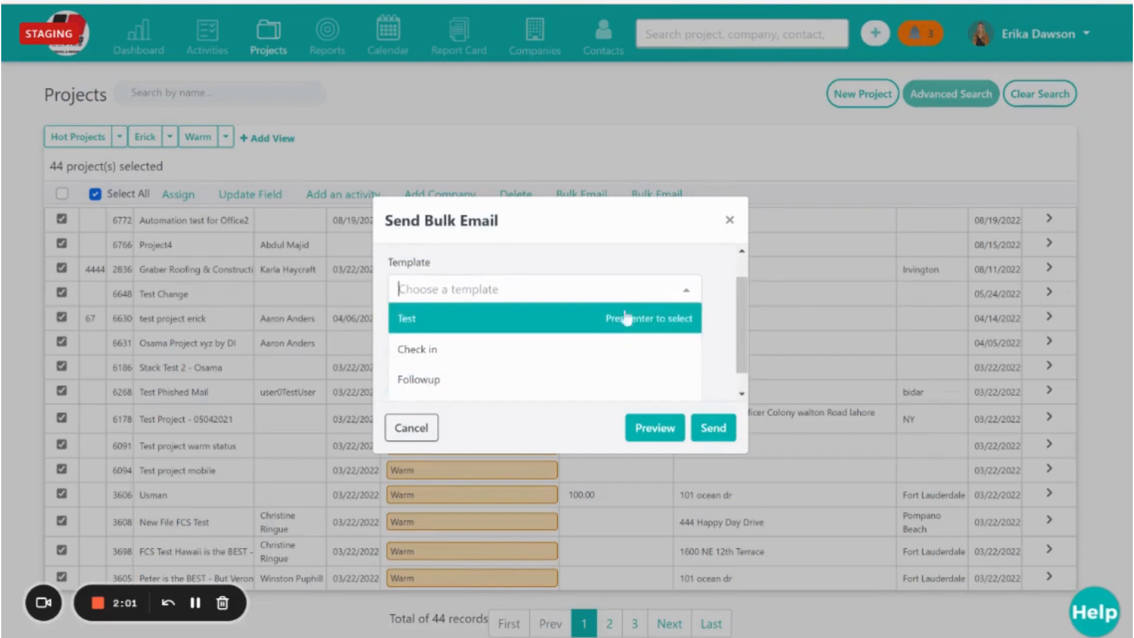
pyautogui.click(683, 295)
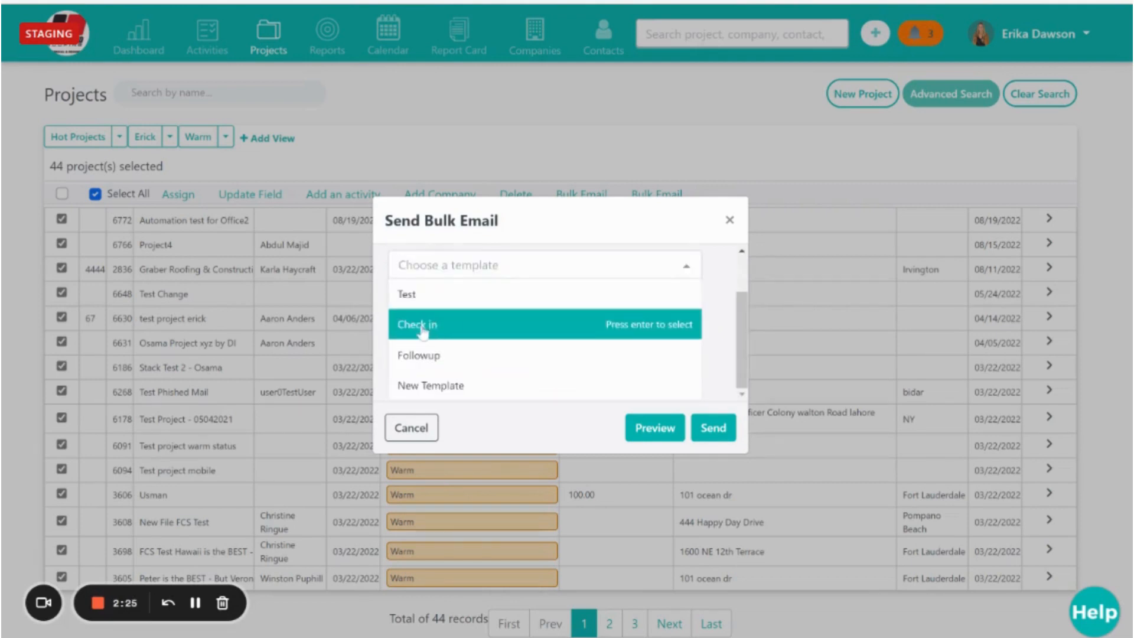
pyautogui.click(657, 332)
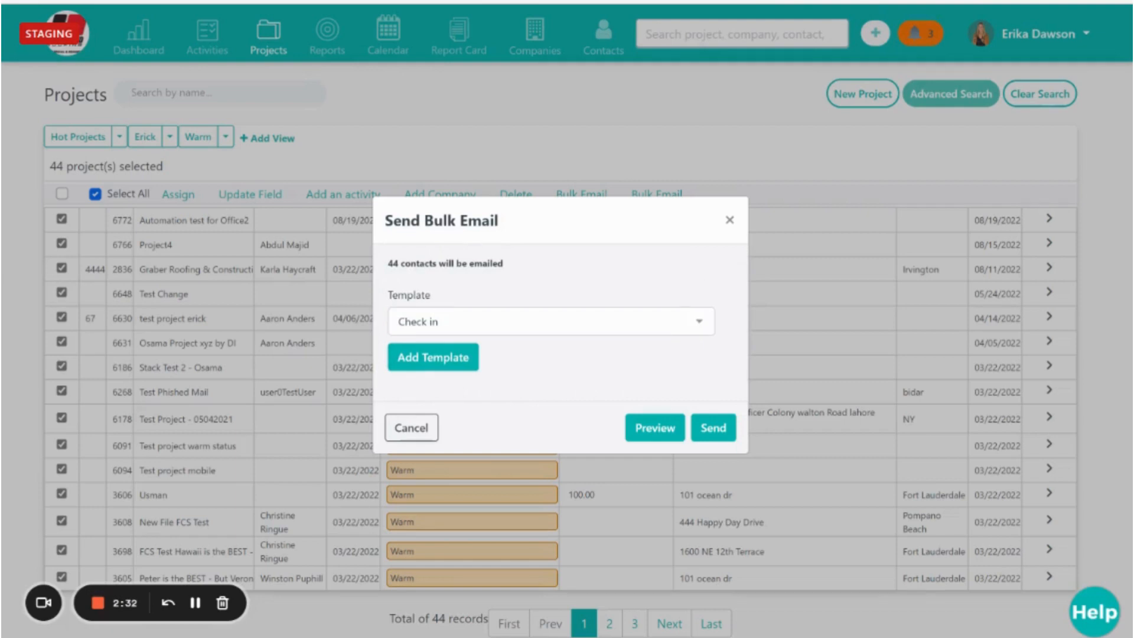
# Step: Preview the Check in email's content, return to the bulk email form and send it
pyautogui.click(646, 437)
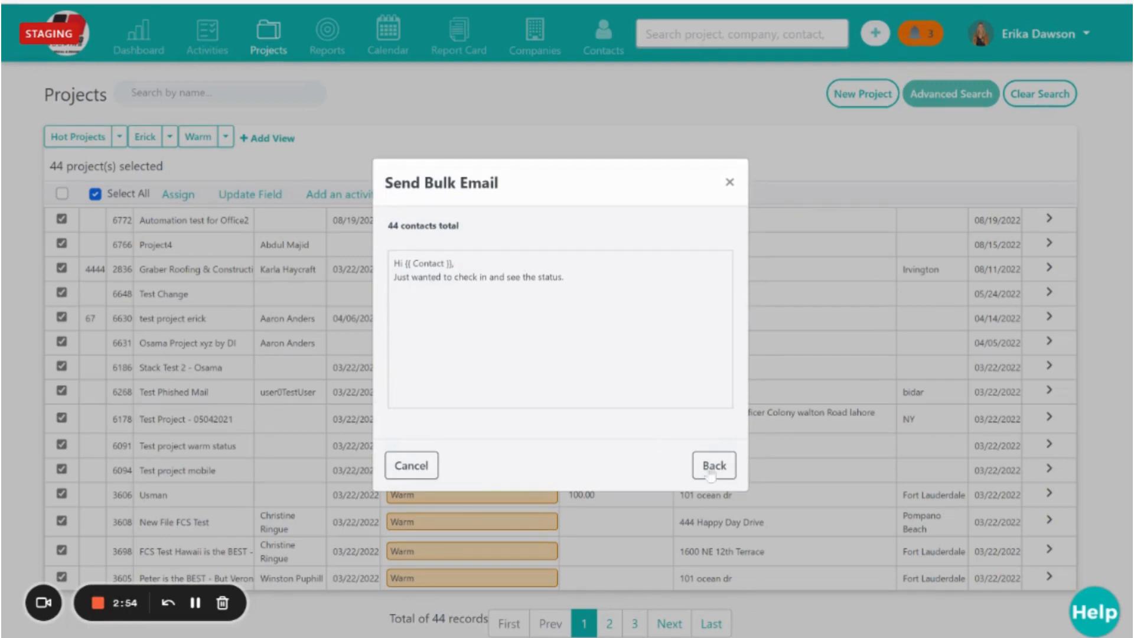
pyautogui.click(713, 465)
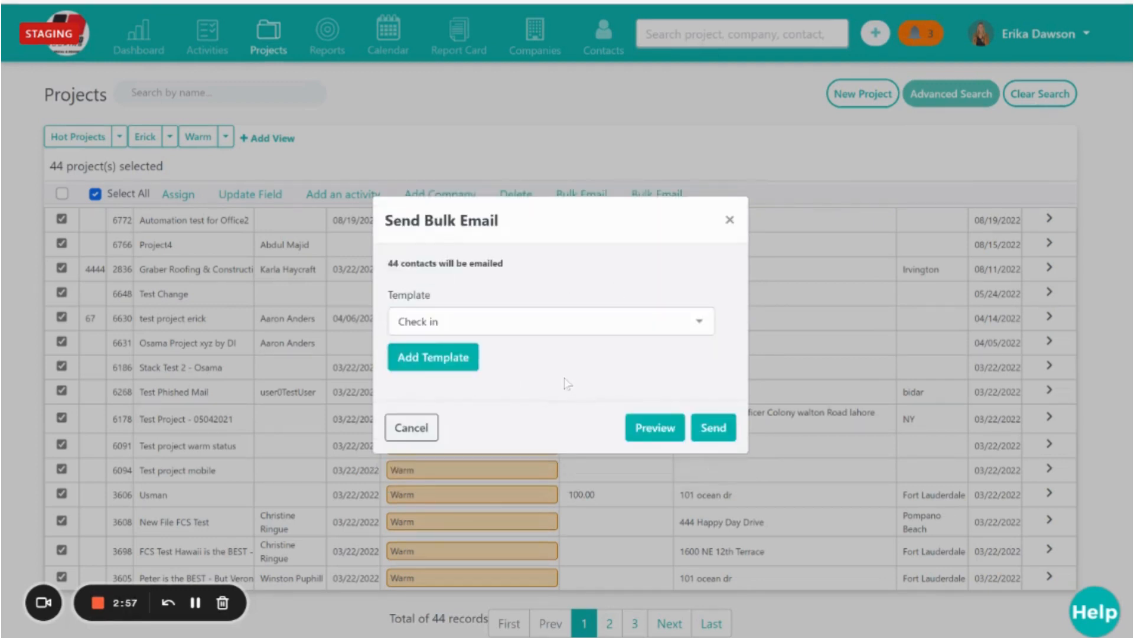
pyautogui.click(718, 437)
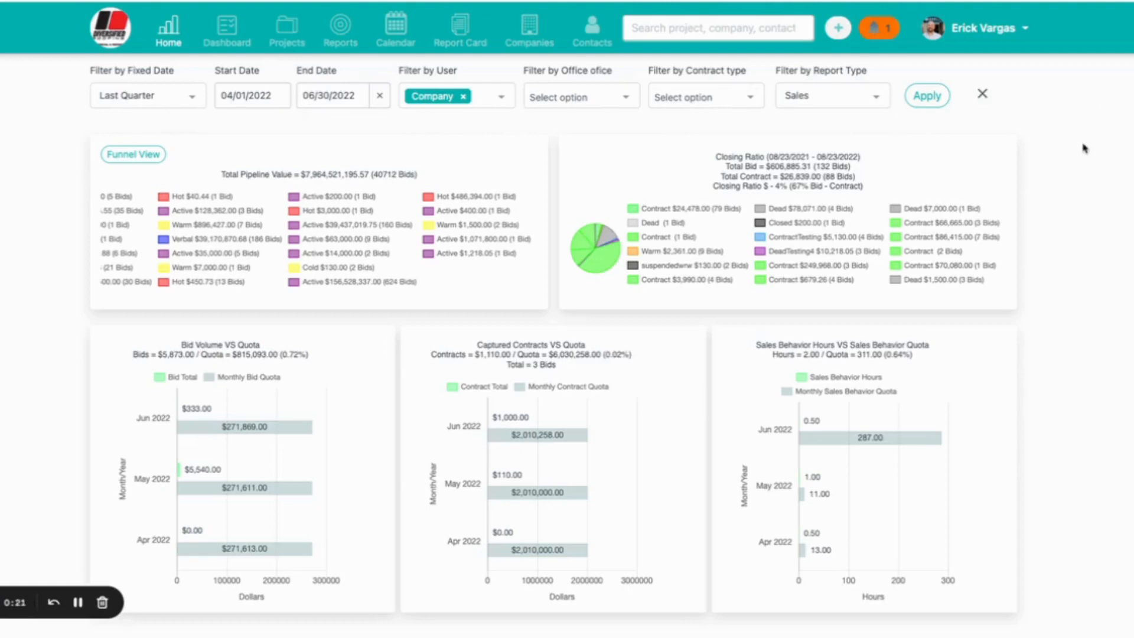
# Step: Open the Default Settings for the homepage and dashboard in the personal settings
pyautogui.click(968, 31)
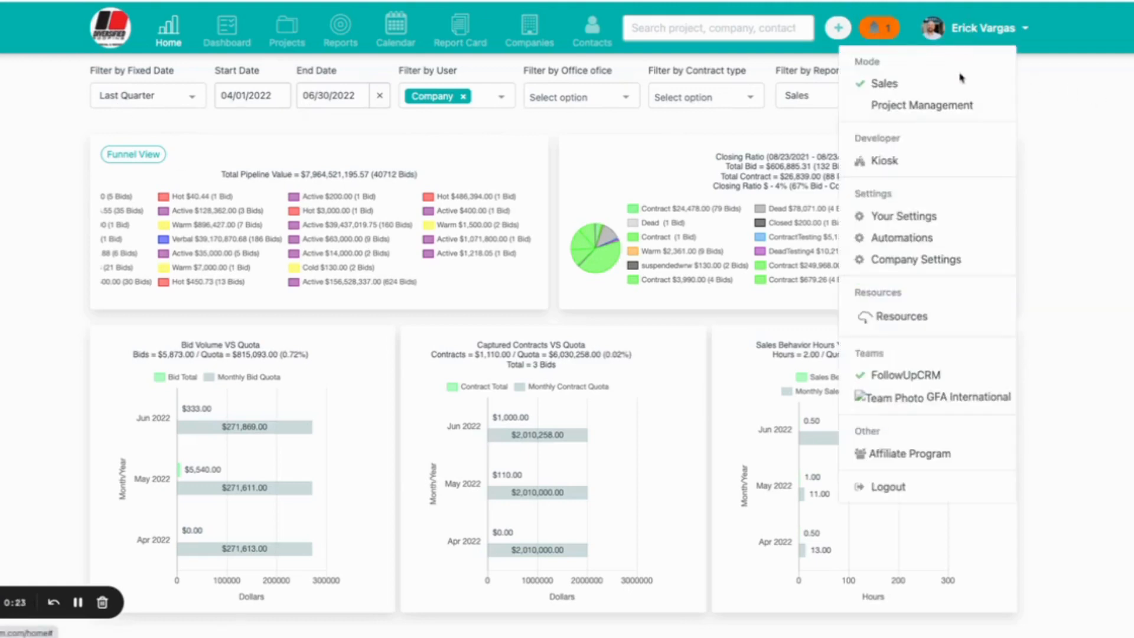
pyautogui.click(899, 218)
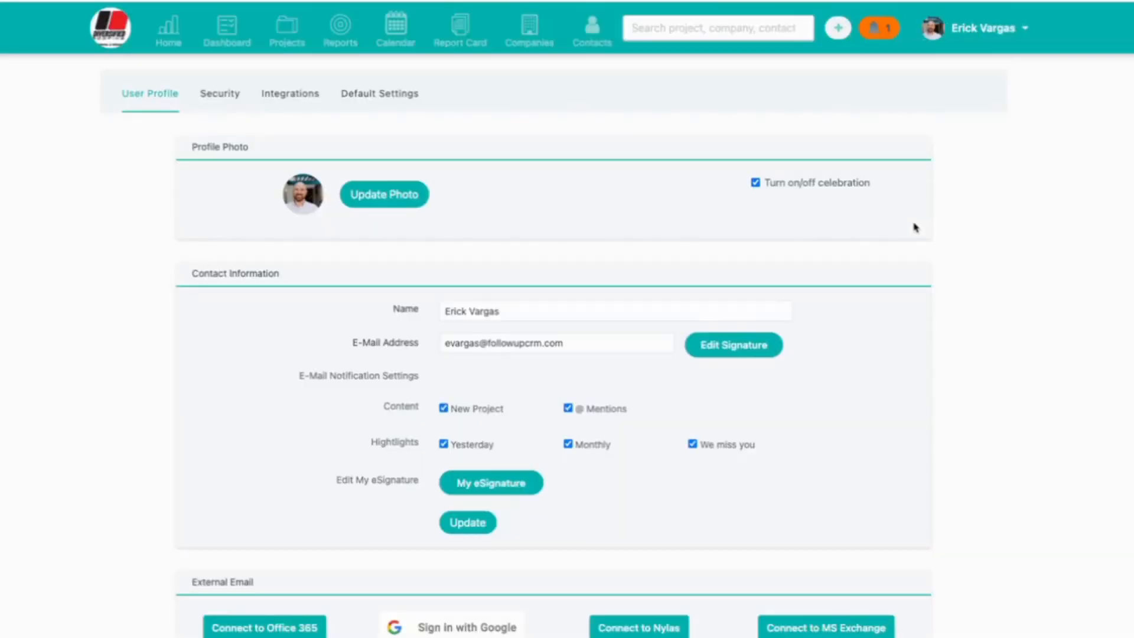
pyautogui.click(350, 96)
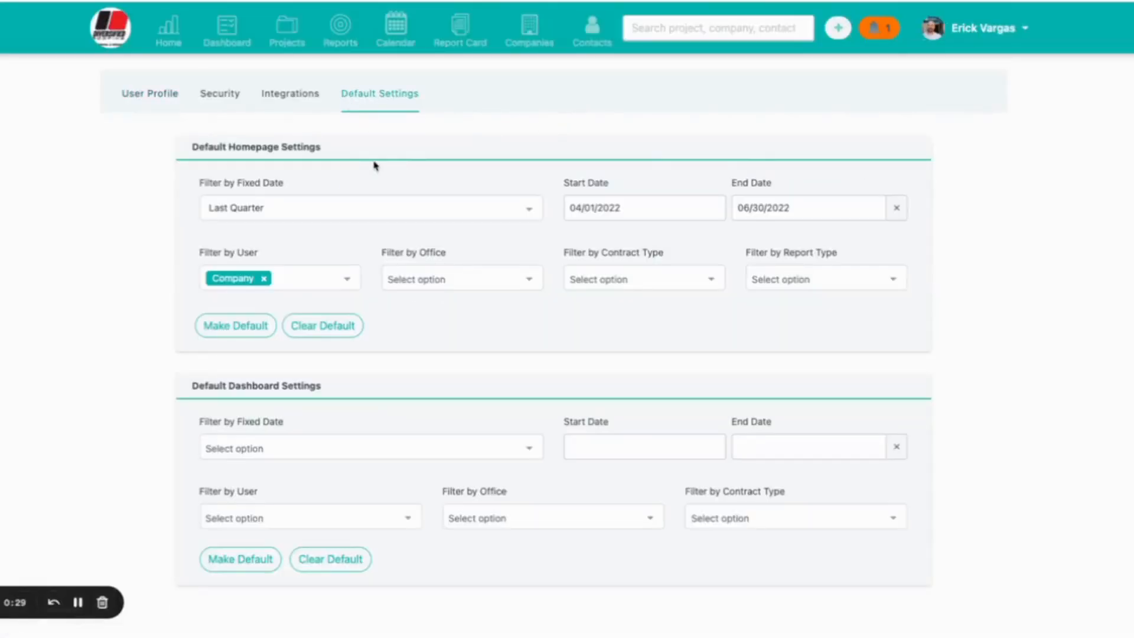